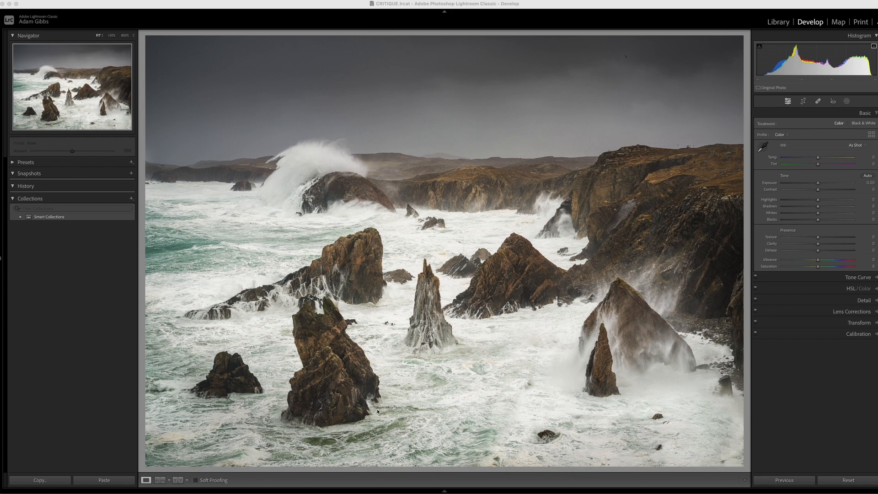
pyautogui.moveTo(375, 410)
pyautogui.mouseDown()
pyautogui.moveTo(416, 408)
pyautogui.moveTo(402, 398)
pyautogui.mouseUp()
pyautogui.click(493, 163)
pyautogui.click(489, 164)
pyautogui.click(493, 169)
pyautogui.click(634, 214)
# Step: Cool the whole photo slightly by setting the white balance temperature to -5
pyautogui.click(819, 158)
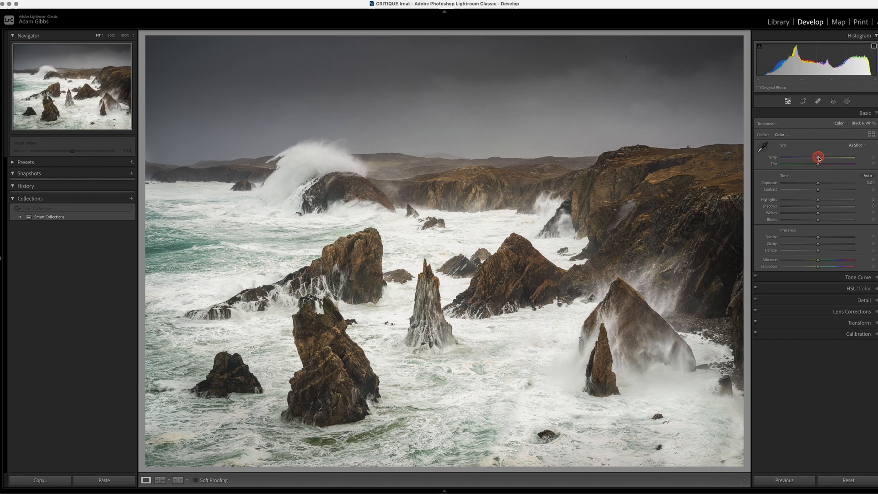
pyautogui.moveTo(819, 158); pyautogui.dragTo(817, 160)
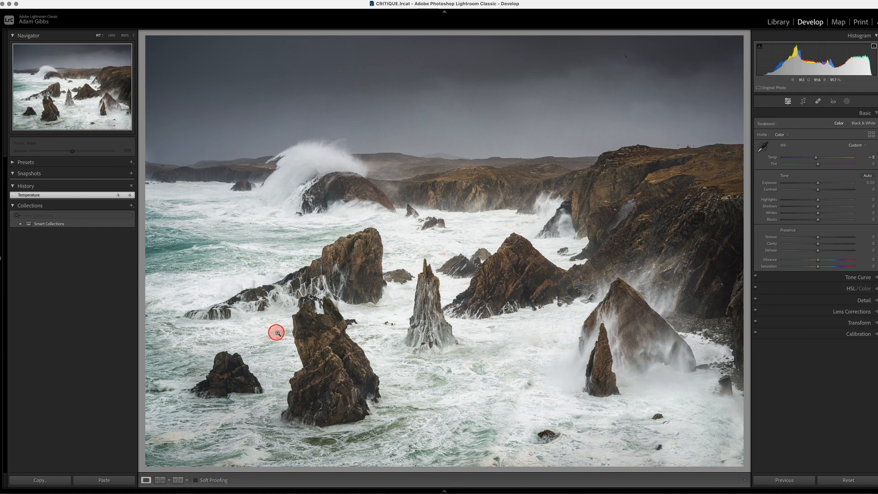
# Step: Create a brush mask with brush size 17 and paint it over the foreground sea and the water behind the sea stacks
pyautogui.click(847, 101)
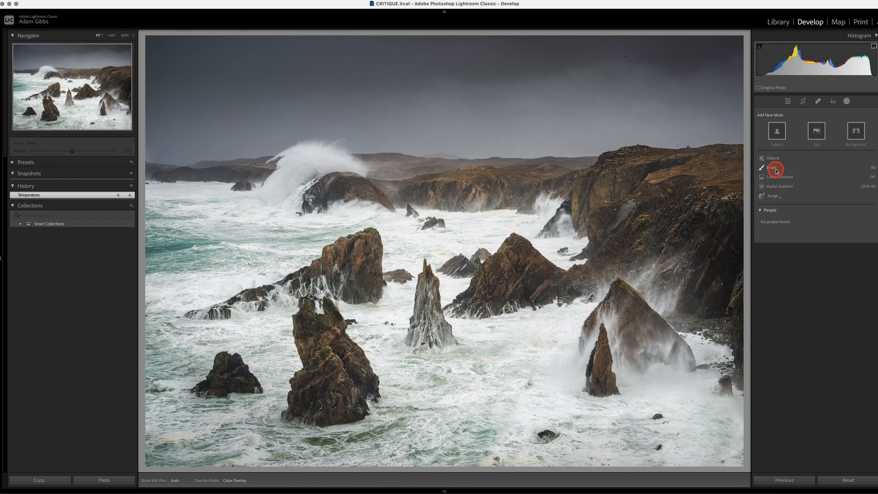
pyautogui.click(776, 170)
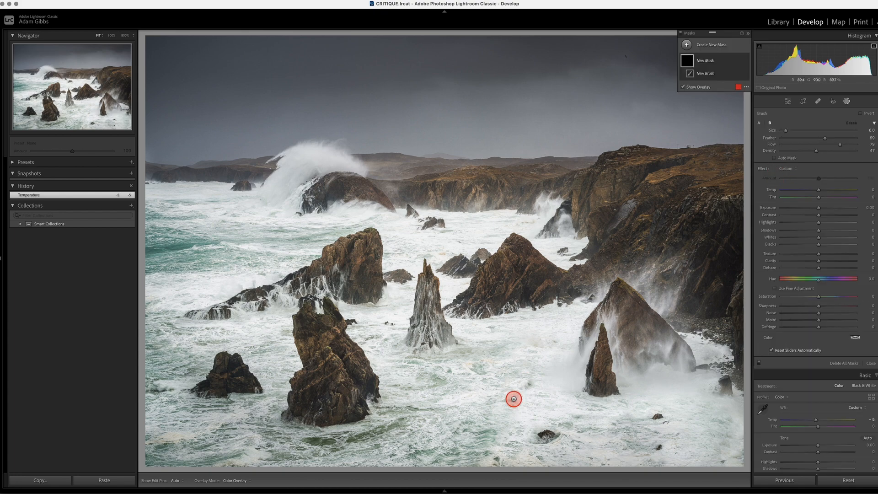
pyautogui.click(483, 406)
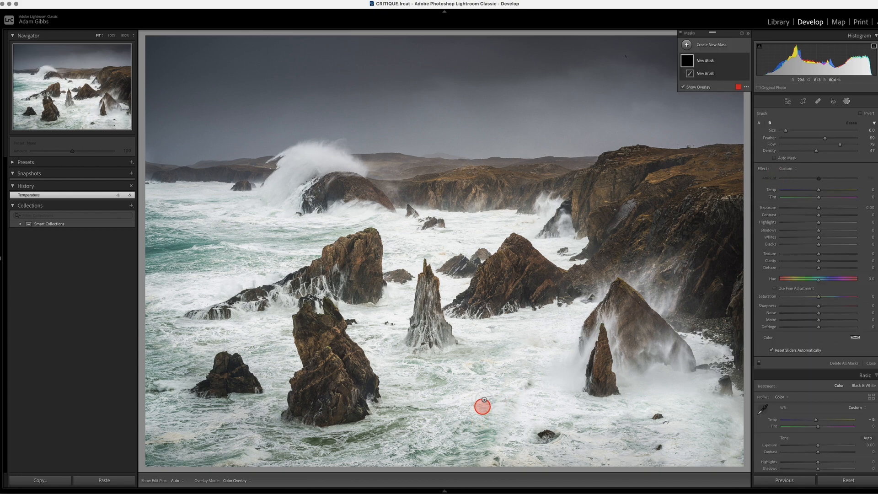
pyautogui.press(']')
pyautogui.press(']')
pyautogui.press(']')
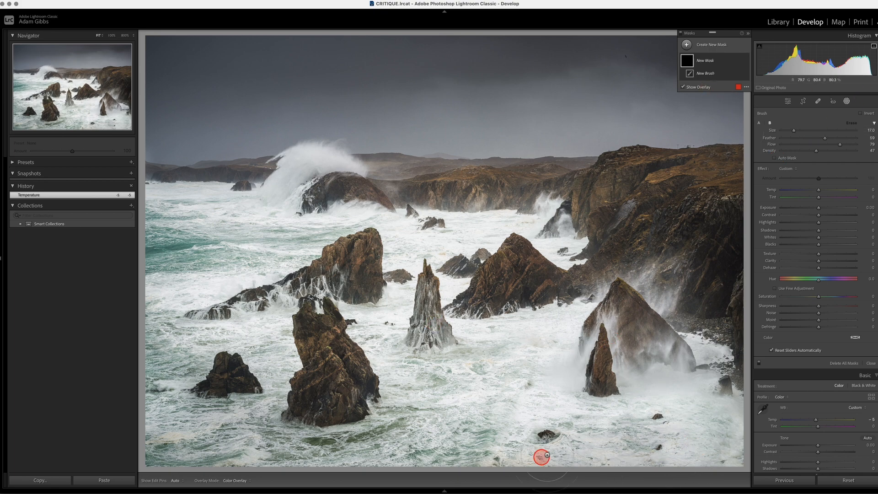
pyautogui.moveTo(727, 429)
pyautogui.mouseDown()
pyautogui.moveTo(697, 439)
pyautogui.moveTo(537, 440)
pyautogui.moveTo(638, 440)
pyautogui.moveTo(470, 456)
pyautogui.moveTo(137, 457)
pyautogui.mouseUp()
pyautogui.moveTo(446, 397)
pyautogui.mouseDown()
pyautogui.moveTo(398, 376)
pyautogui.moveTo(535, 372)
pyautogui.moveTo(529, 440)
pyautogui.moveTo(536, 454)
pyautogui.mouseUp()
pyautogui.moveTo(240, 427)
pyautogui.mouseDown()
pyautogui.moveTo(128, 388)
pyautogui.moveTo(158, 350)
pyautogui.moveTo(263, 344)
pyautogui.moveTo(277, 372)
pyautogui.moveTo(244, 332)
pyautogui.moveTo(156, 344)
pyautogui.moveTo(179, 289)
pyautogui.moveTo(274, 266)
pyautogui.moveTo(252, 268)
pyautogui.moveTo(172, 212)
pyautogui.moveTo(219, 214)
pyautogui.moveTo(185, 240)
pyautogui.mouseUp()
pyautogui.moveTo(303, 246)
pyautogui.mouseDown()
pyautogui.moveTo(369, 224)
pyautogui.moveTo(405, 246)
pyautogui.moveTo(402, 255)
pyautogui.moveTo(470, 235)
pyautogui.mouseUp()
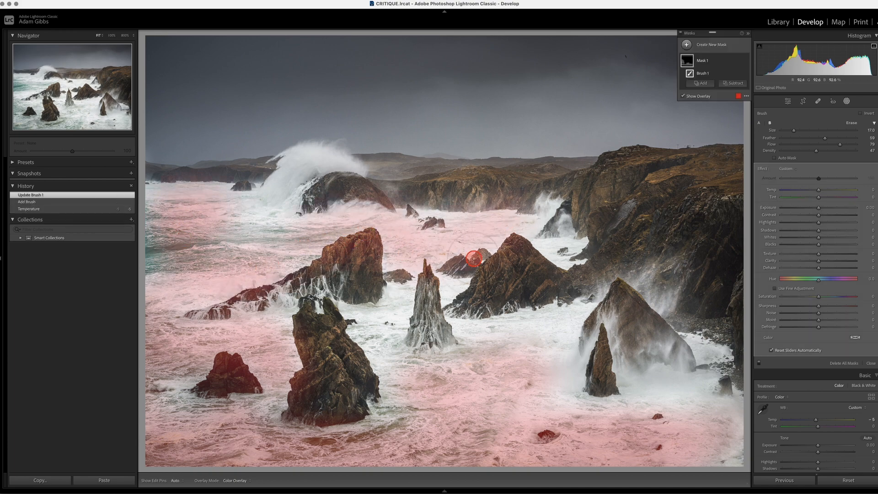
# Step: Extend the brush mask over the water around the central sea stacks, towards the cliff and across the foreground
pyautogui.moveTo(388, 320)
pyautogui.mouseDown()
pyautogui.moveTo(376, 354)
pyautogui.moveTo(384, 398)
pyautogui.mouseUp()
pyautogui.moveTo(462, 323); pyautogui.dragTo(560, 318)
pyautogui.moveTo(455, 289); pyautogui.dragTo(555, 251)
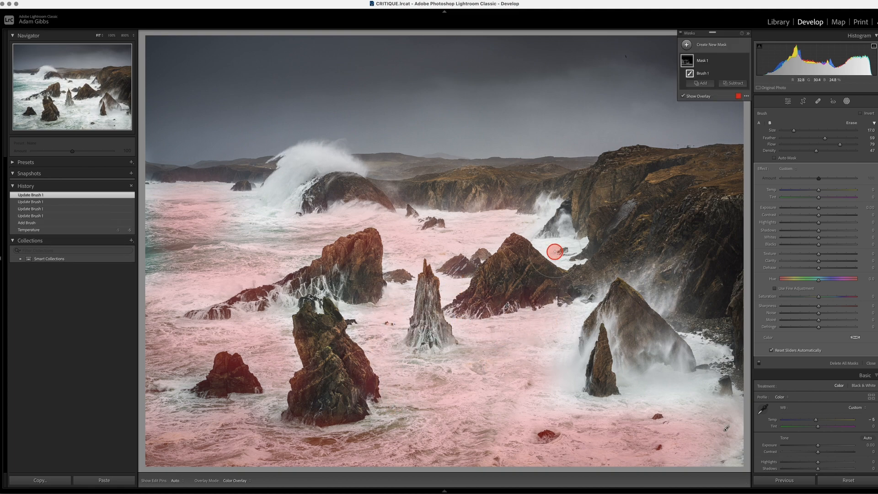
pyautogui.click(557, 252)
pyautogui.click(563, 251)
pyautogui.moveTo(559, 415)
pyautogui.mouseDown()
pyautogui.moveTo(735, 440)
pyautogui.moveTo(750, 467)
pyautogui.mouseUp()
pyautogui.moveTo(391, 435)
pyautogui.mouseDown()
pyautogui.moveTo(327, 447)
pyautogui.moveTo(252, 419)
pyautogui.moveTo(216, 430)
pyautogui.moveTo(175, 426)
pyautogui.mouseUp()
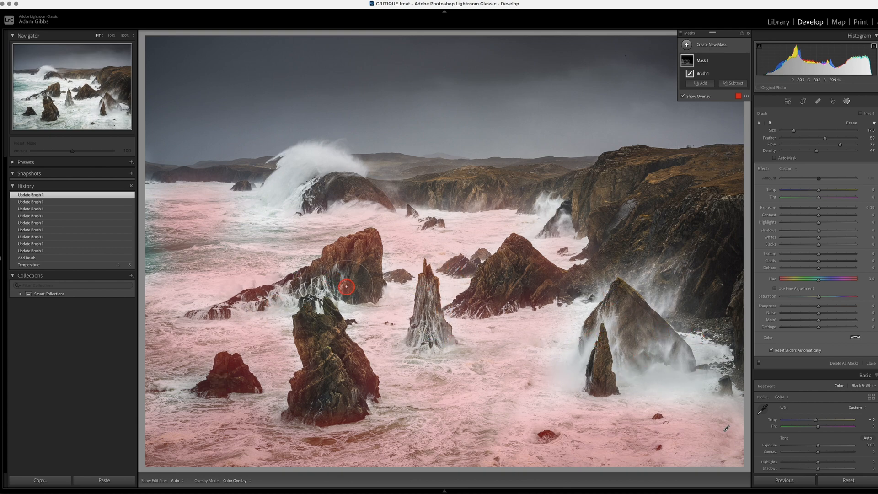
pyautogui.press('h')
pyautogui.click(159, 256)
pyautogui.press('h')
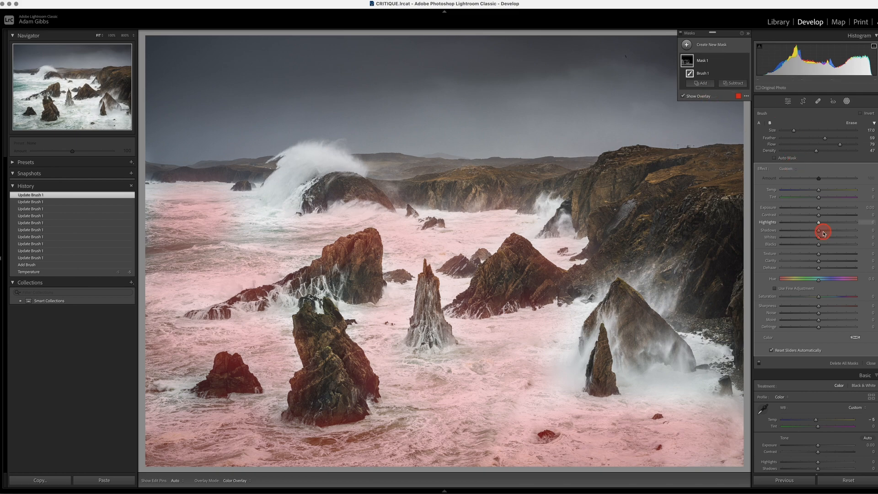
# Step: Darken the masked water with Exposure at -1.48 and Whites at -14
pyautogui.click(818, 209)
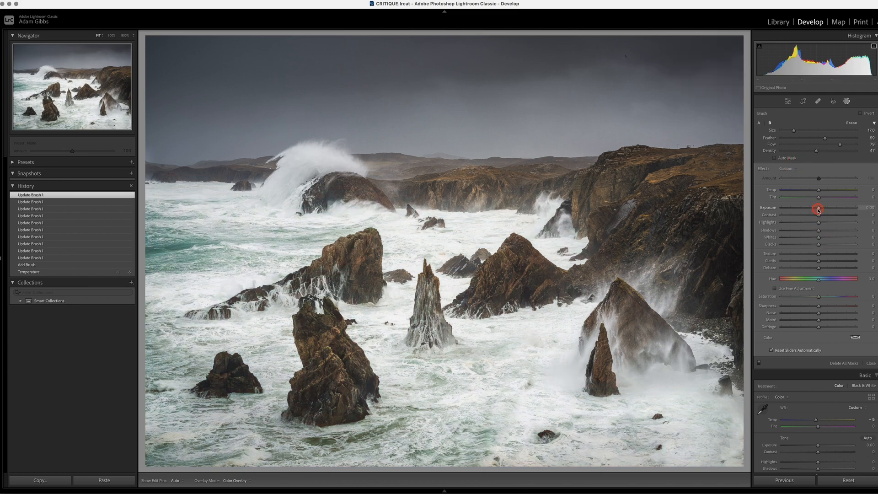
pyautogui.moveTo(806, 211); pyautogui.dragTo(815, 240)
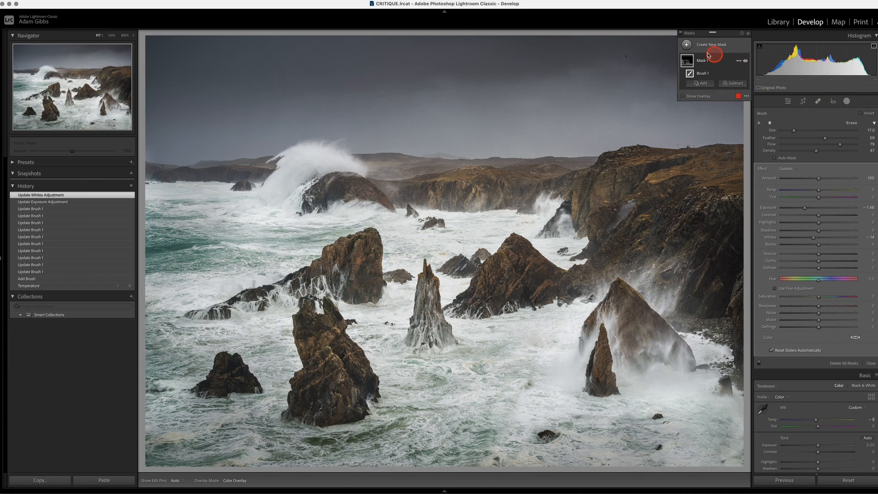
# Step: Create a second brush mask with Auto Mask on and brush size 7, and paint over the large breaking wave
pyautogui.click(687, 45)
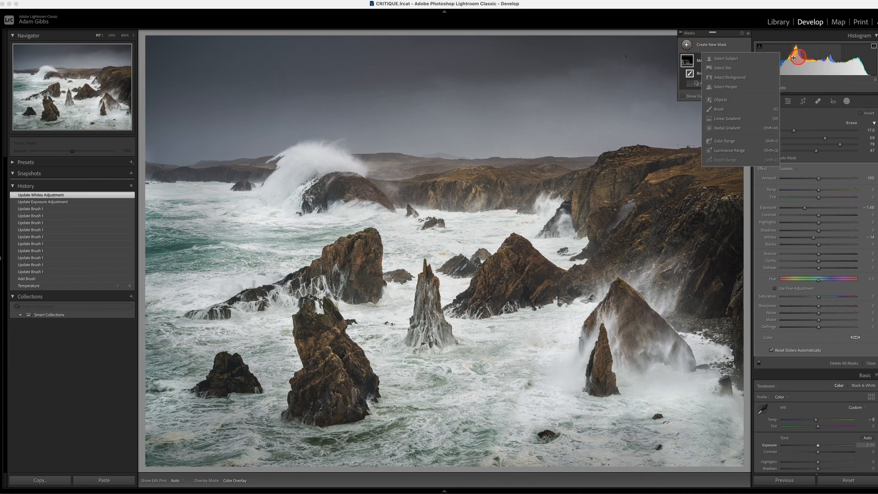
pyautogui.click(719, 111)
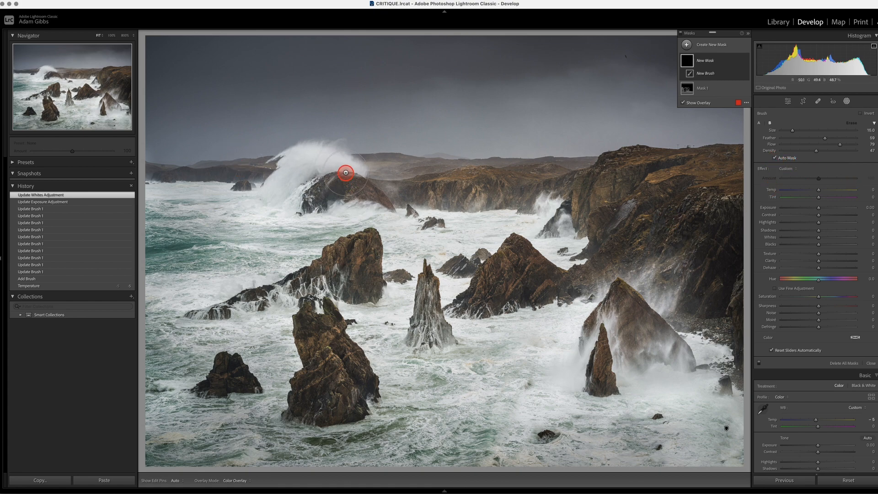
pyautogui.press('[')
pyautogui.press('[')
pyautogui.press('h')
pyautogui.moveTo(291, 170)
pyautogui.mouseDown()
pyautogui.moveTo(281, 188)
pyautogui.moveTo(324, 162)
pyautogui.moveTo(306, 172)
pyautogui.mouseUp()
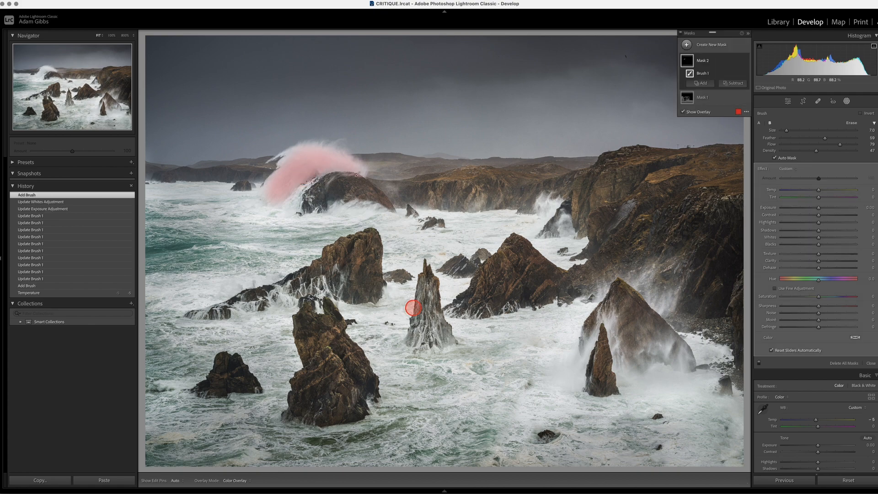
# Step: Extend the second mask over the central pointed stack, the spray around the large foreground rock and the spray at the cliff base
pyautogui.moveTo(419, 339); pyautogui.dragTo(427, 309)
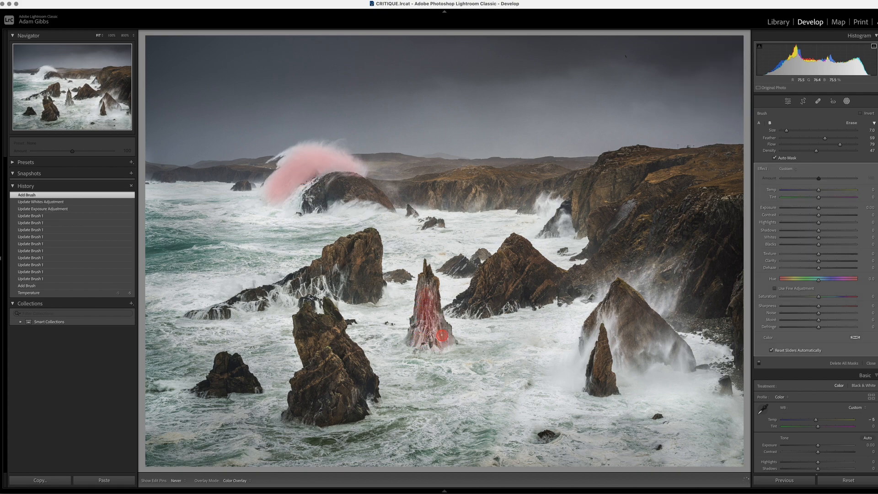
pyautogui.moveTo(624, 373)
pyautogui.mouseDown()
pyautogui.moveTo(606, 321)
pyautogui.moveTo(577, 377)
pyautogui.moveTo(562, 376)
pyautogui.moveTo(566, 369)
pyautogui.moveTo(573, 380)
pyautogui.moveTo(574, 362)
pyautogui.moveTo(605, 328)
pyautogui.moveTo(618, 374)
pyautogui.moveTo(654, 348)
pyautogui.moveTo(689, 364)
pyautogui.mouseUp()
pyautogui.moveTo(526, 196); pyautogui.dragTo(560, 217)
pyautogui.press('h')
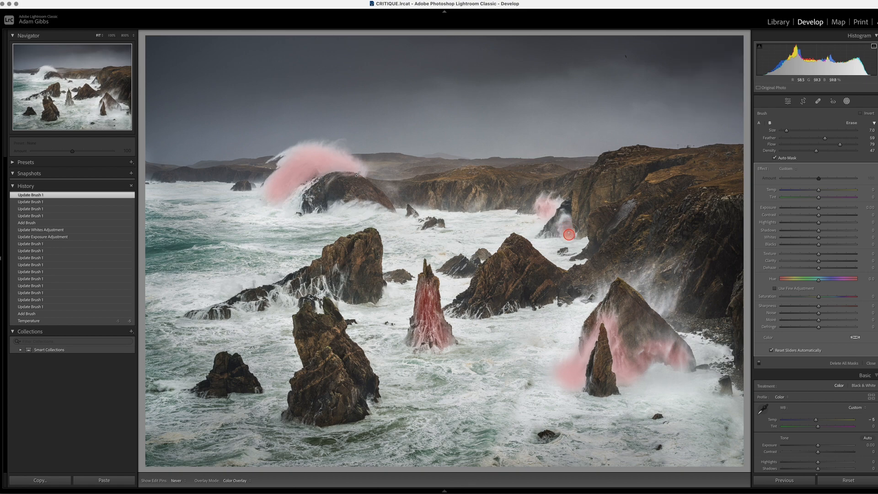
pyautogui.click(563, 224)
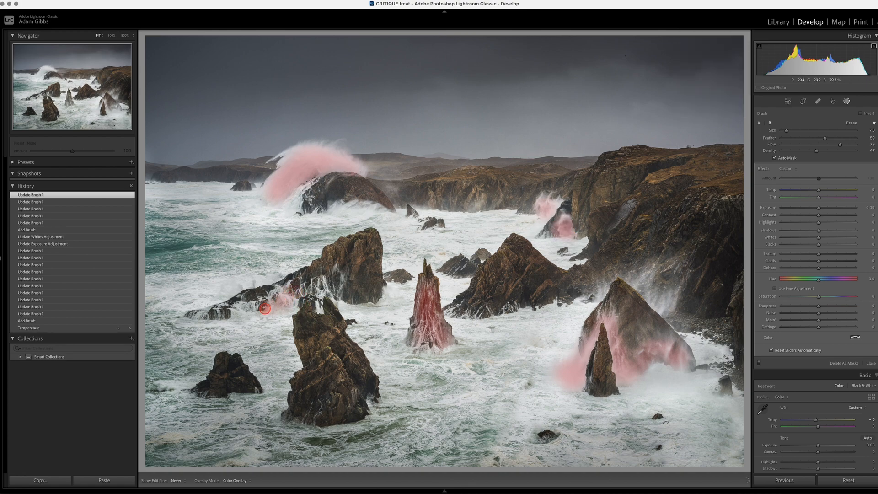
# Step: Add the water cascading off the long low rock and the lower edges of the breaking wave to the second mask
pyautogui.moveTo(238, 308)
pyautogui.mouseDown()
pyautogui.moveTo(328, 286)
pyautogui.moveTo(366, 291)
pyautogui.mouseUp()
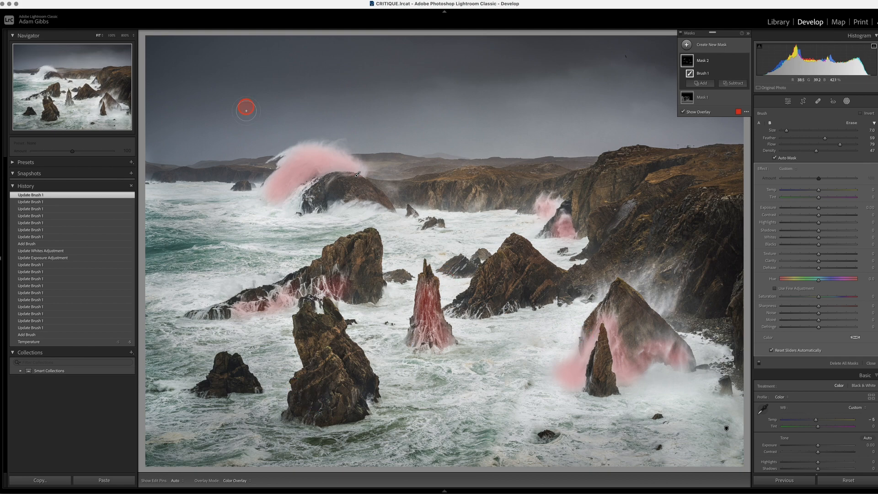
pyautogui.moveTo(280, 201); pyautogui.dragTo(264, 195)
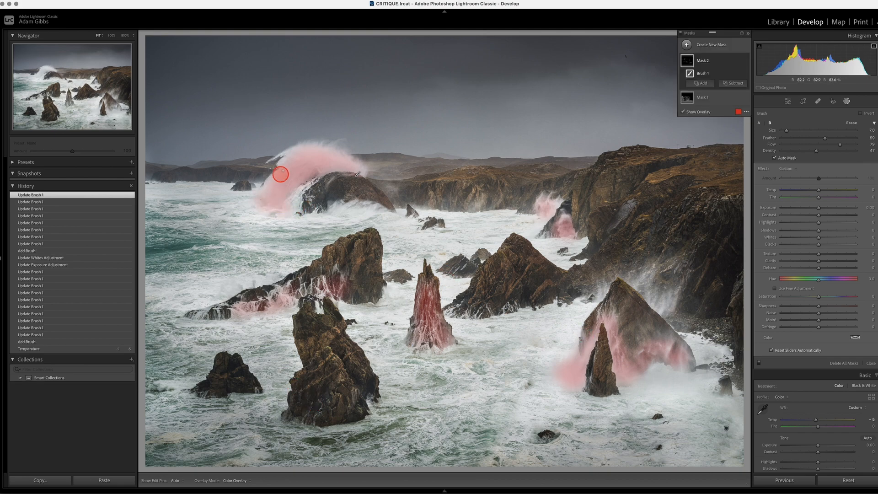
pyautogui.moveTo(355, 202)
pyautogui.mouseDown()
pyautogui.moveTo(338, 204)
pyautogui.moveTo(363, 212)
pyautogui.mouseUp()
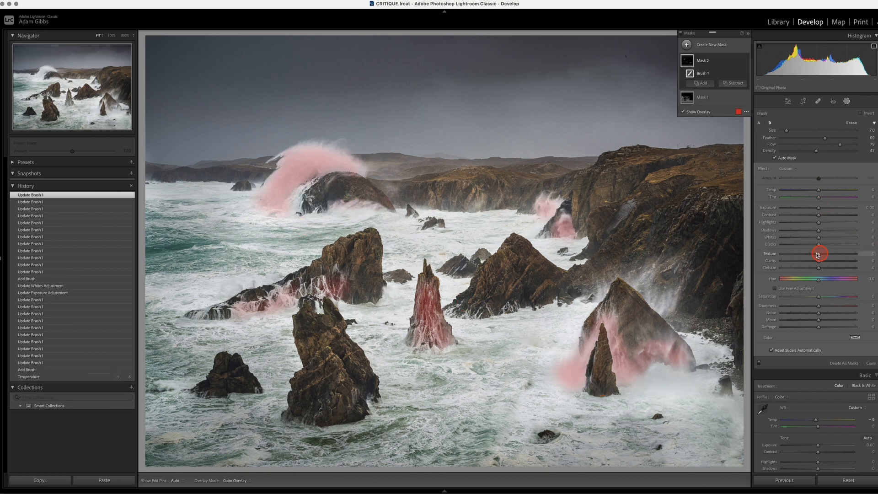
# Step: Brighten the masked spray with Exposure at 0.35 and Whites at 48
pyautogui.moveTo(820, 239); pyautogui.dragTo(821, 239)
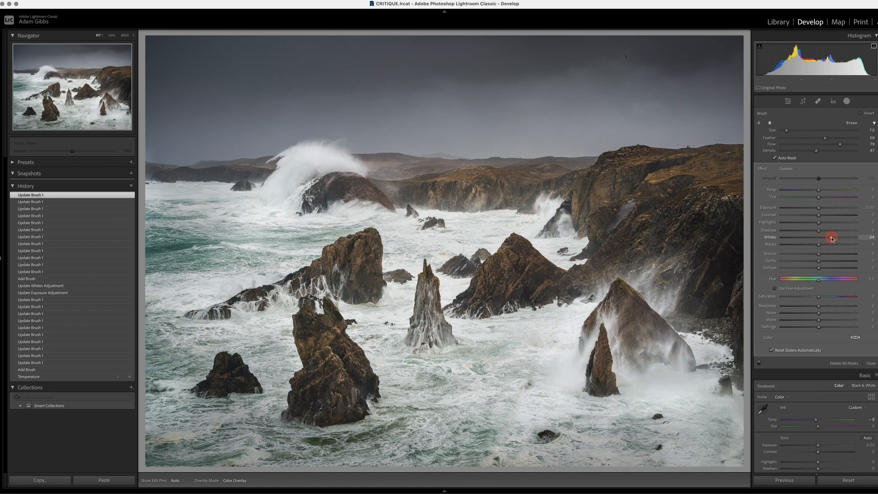
pyautogui.moveTo(832, 239)
pyautogui.mouseDown()
pyautogui.moveTo(853, 239)
pyautogui.moveTo(840, 240)
pyautogui.mouseUp()
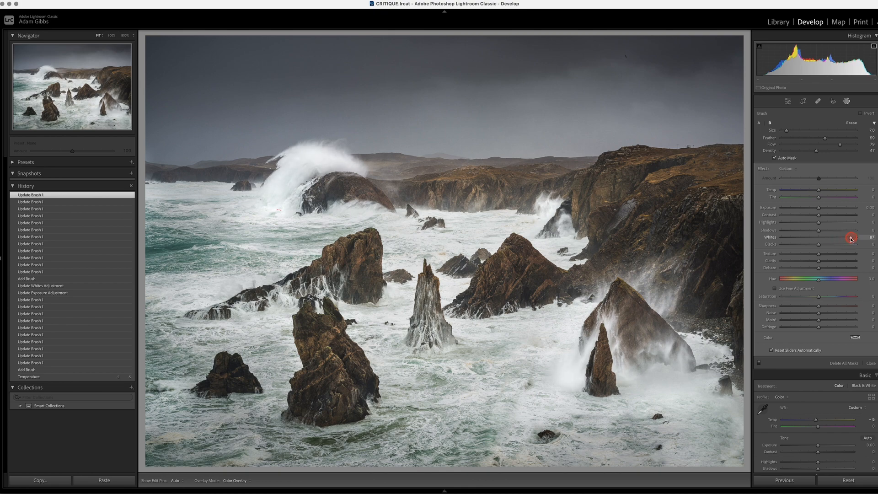
pyautogui.moveTo(819, 209); pyautogui.dragTo(824, 210)
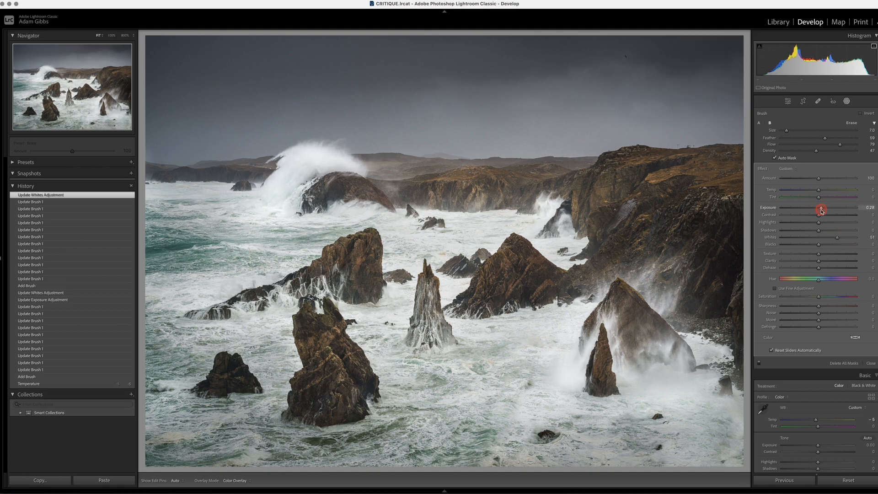
pyautogui.moveTo(822, 210); pyautogui.dragTo(837, 238)
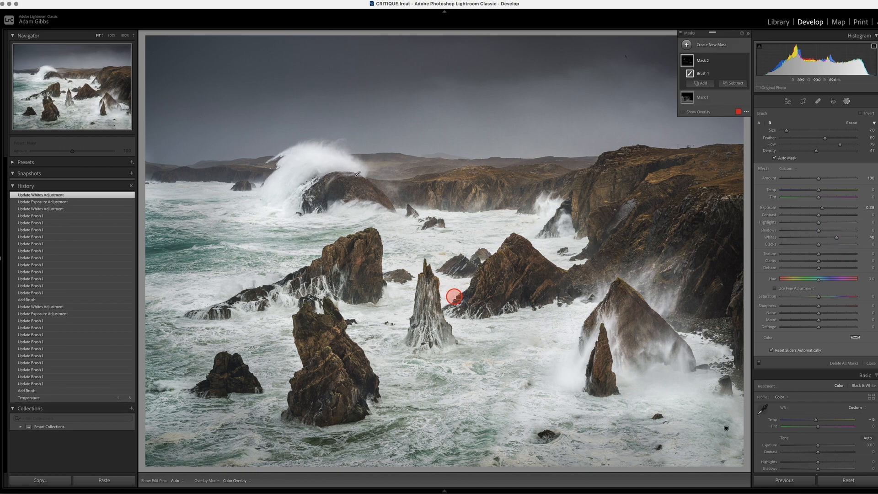